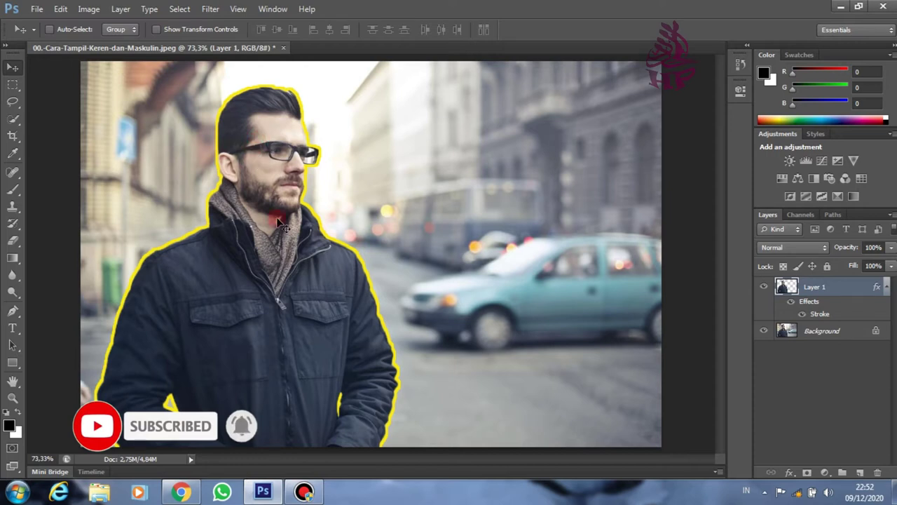
Step: Bring the YouTube channel page in Chrome to the front over the finished yellow-outlined cutout
click(181, 493)
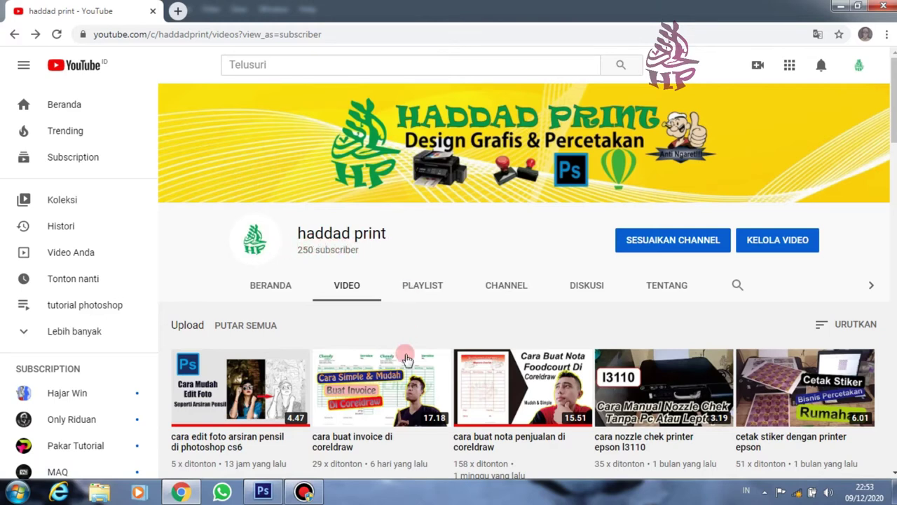
scroll(392, 367, down, 1)
scroll(392, 367, down, 1)
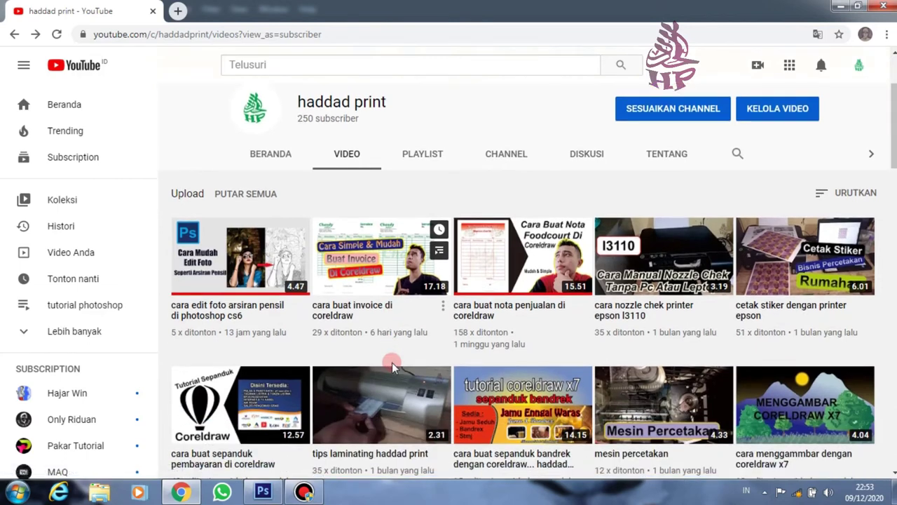
scroll(393, 366, down, 1)
scroll(393, 365, down, 1)
scroll(393, 366, down, 1)
scroll(393, 365, down, 1)
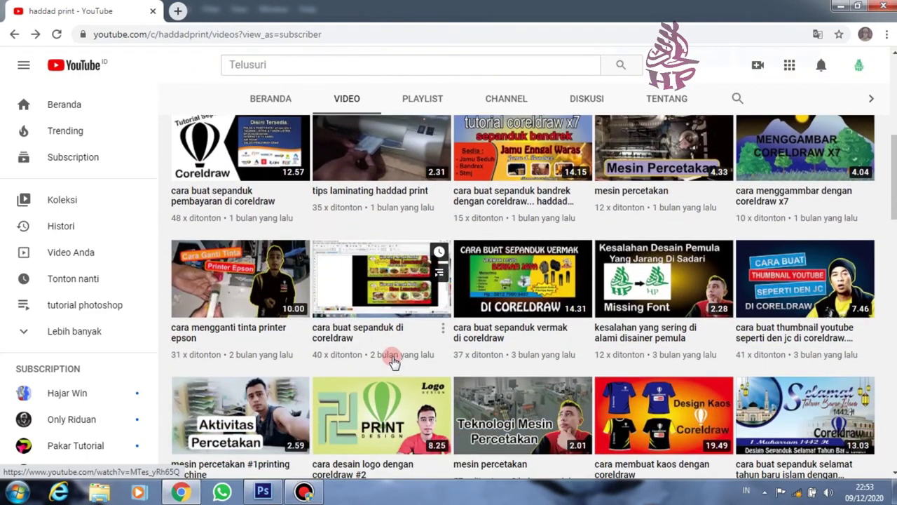
scroll(413, 322, down, 2)
scroll(414, 322, down, 2)
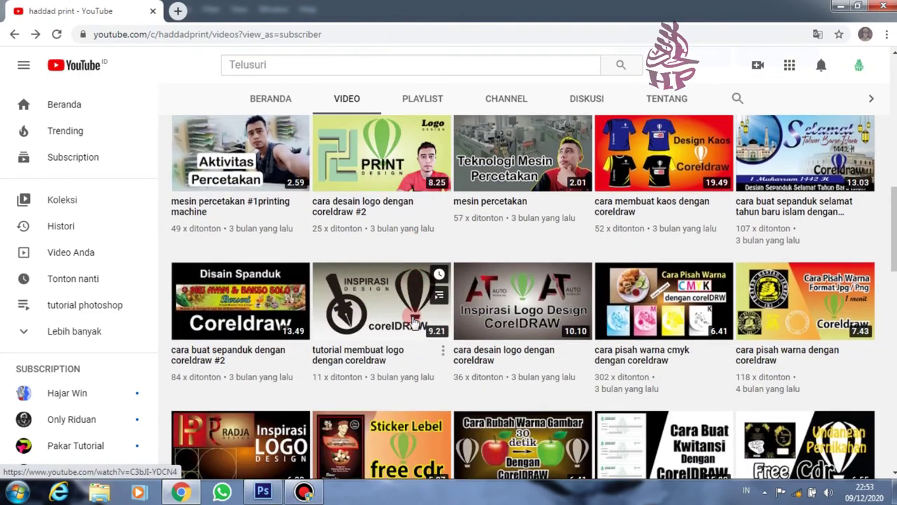
scroll(413, 324, down, 1)
scroll(413, 324, down, 3)
scroll(413, 325, down, 1)
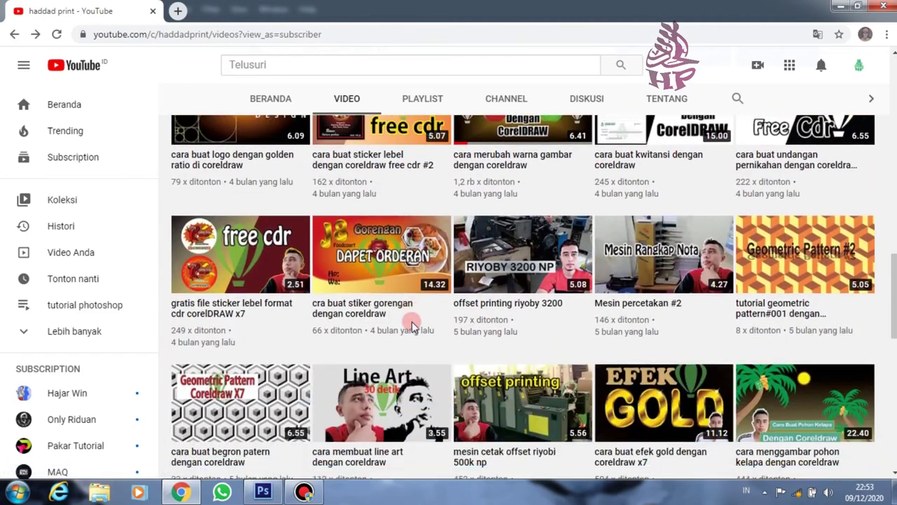
scroll(413, 325, down, 1)
scroll(414, 326, up, 3)
scroll(411, 320, up, 2)
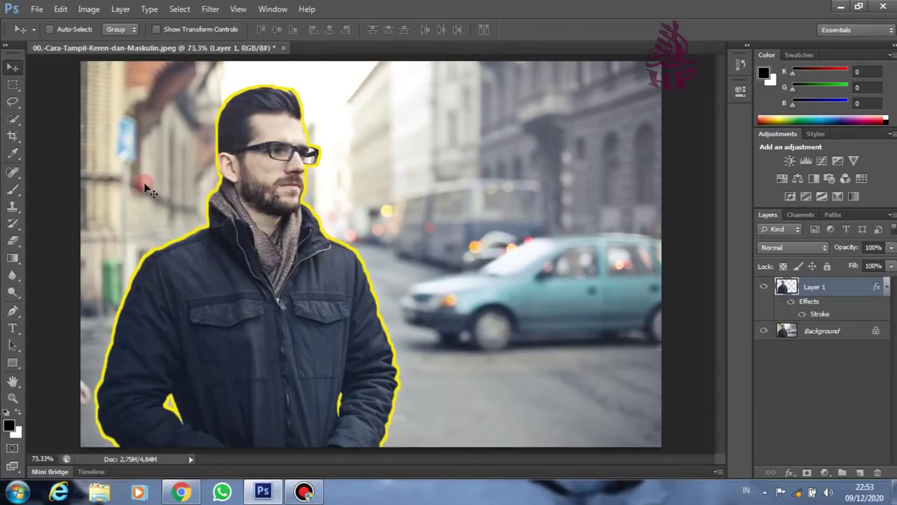
Step: Close the edited street photo document and discard its unsaved changes
click(285, 48)
click(452, 194)
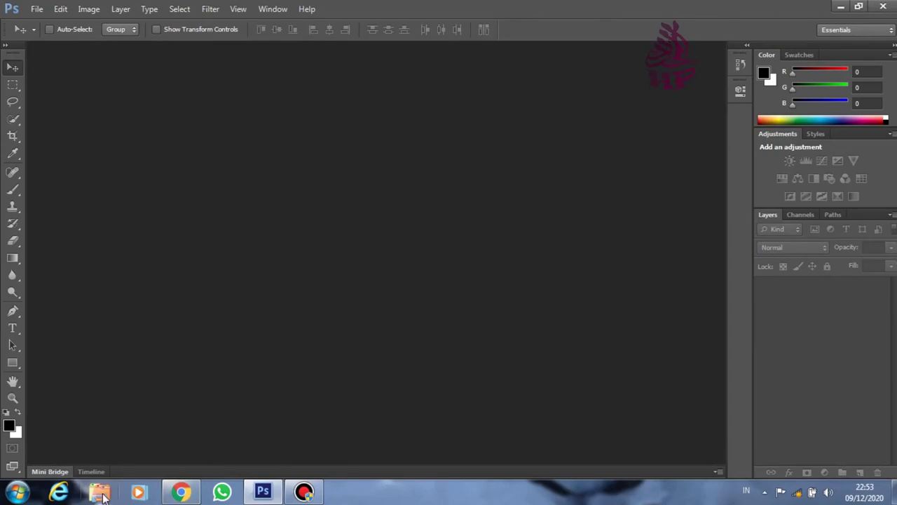
Step: Open 00.-Cara-Tampil-Keren-dan-Maskulin.jpeg from D:\WA\baru\New folder by dragging it into Photoshop
click(99, 493)
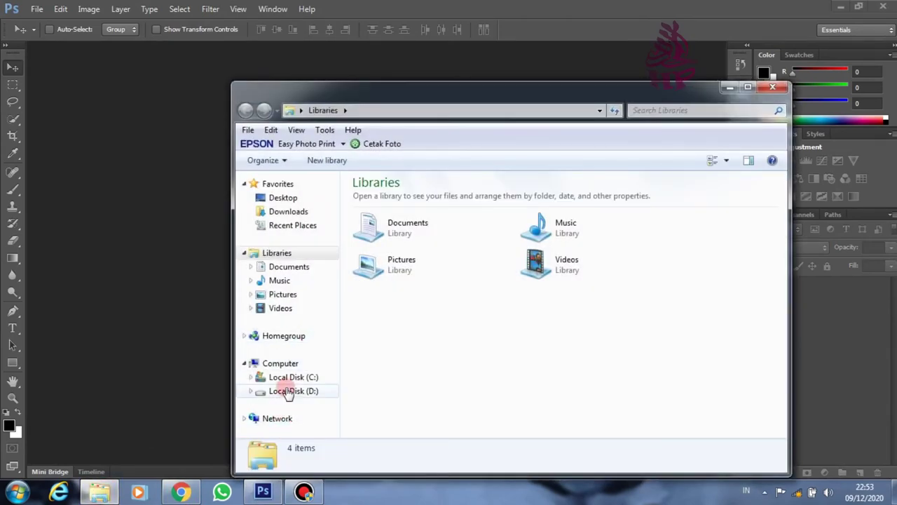
click(286, 390)
double_click(744, 381)
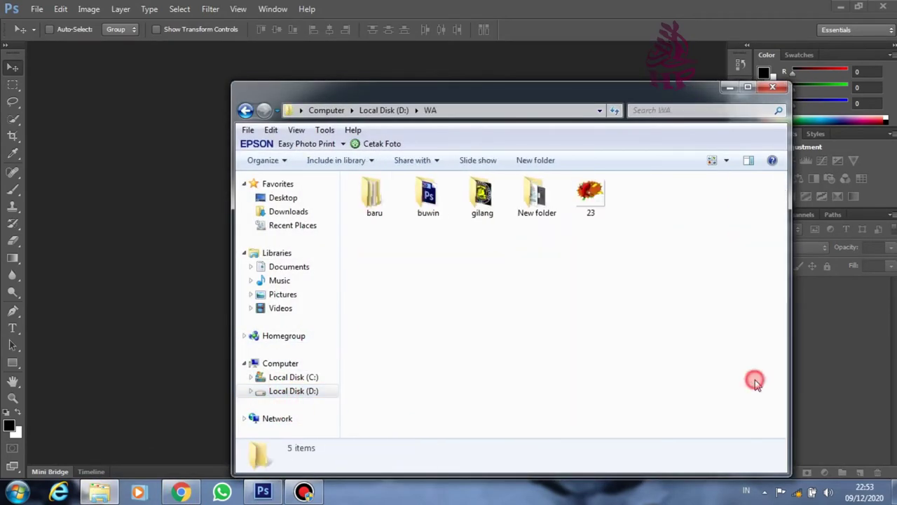
double_click(368, 191)
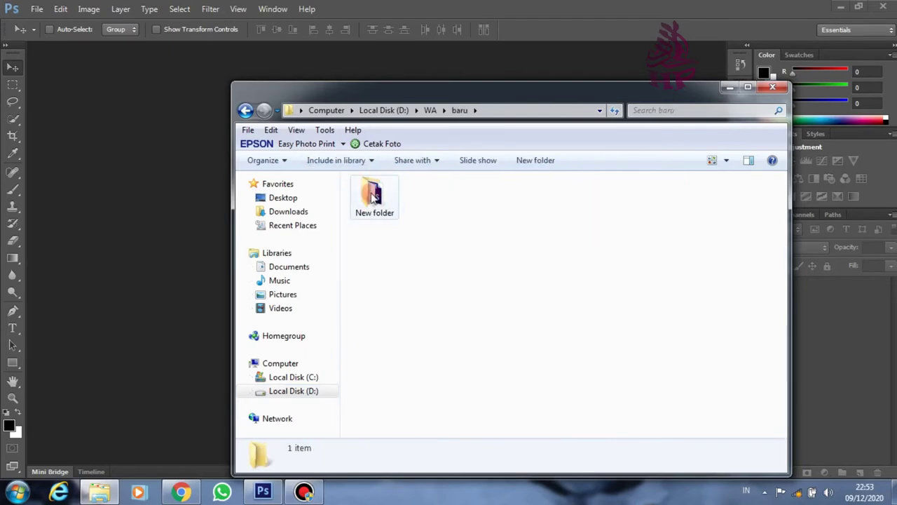
double_click(370, 191)
drag(392, 221, 163, 232)
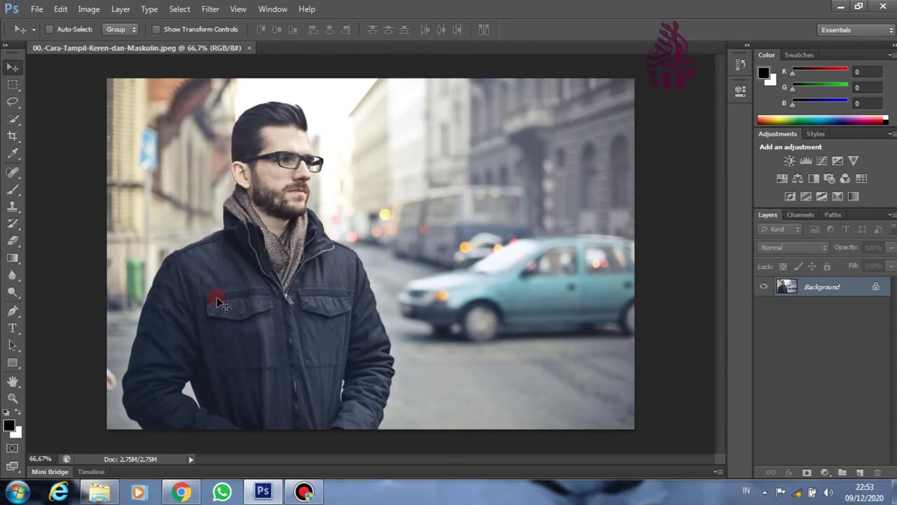
Step: Quick-select the street background around the man's head, then zoom in and switch to subtract mode
click(14, 121)
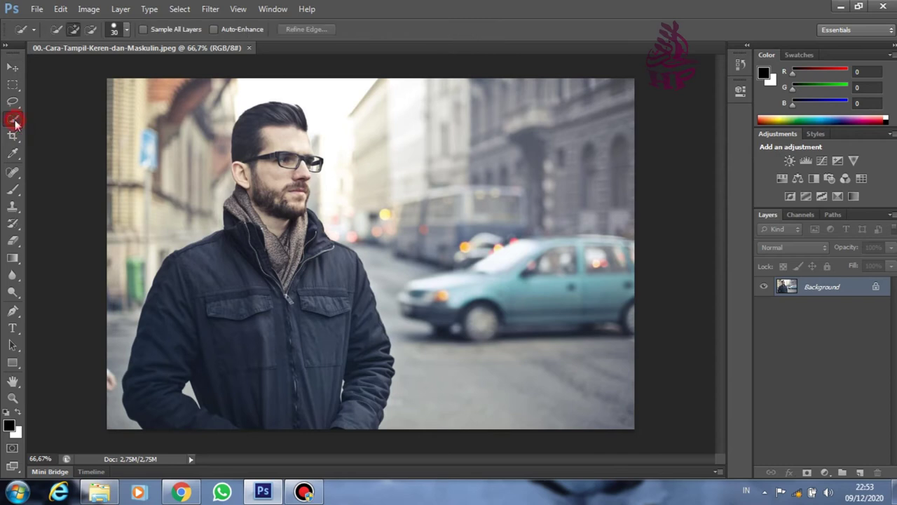
mouse_move(111, 79)
mouse_down()
mouse_move(171, 169)
mouse_move(140, 258)
mouse_move(169, 140)
mouse_up()
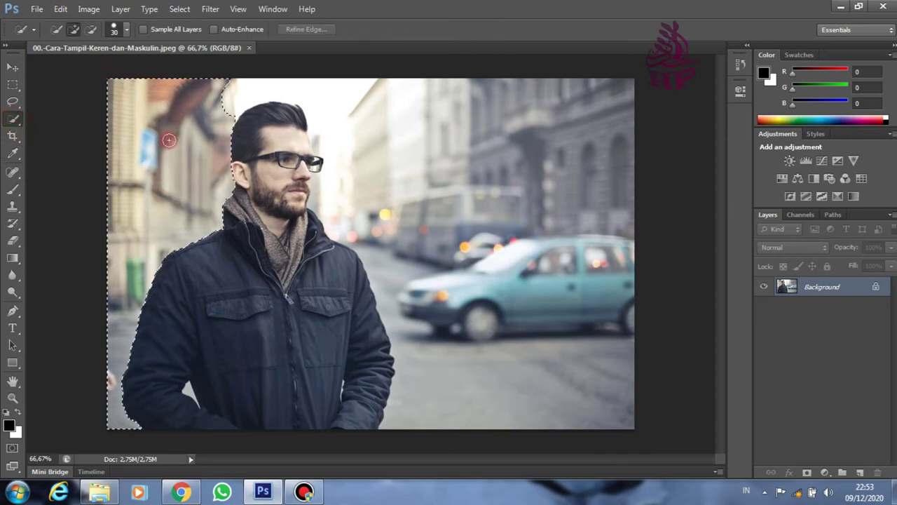
mouse_move(304, 70)
mouse_down()
mouse_move(372, 90)
mouse_move(397, 123)
mouse_move(577, 168)
mouse_move(595, 208)
mouse_move(597, 300)
mouse_move(533, 373)
mouse_move(537, 395)
mouse_up()
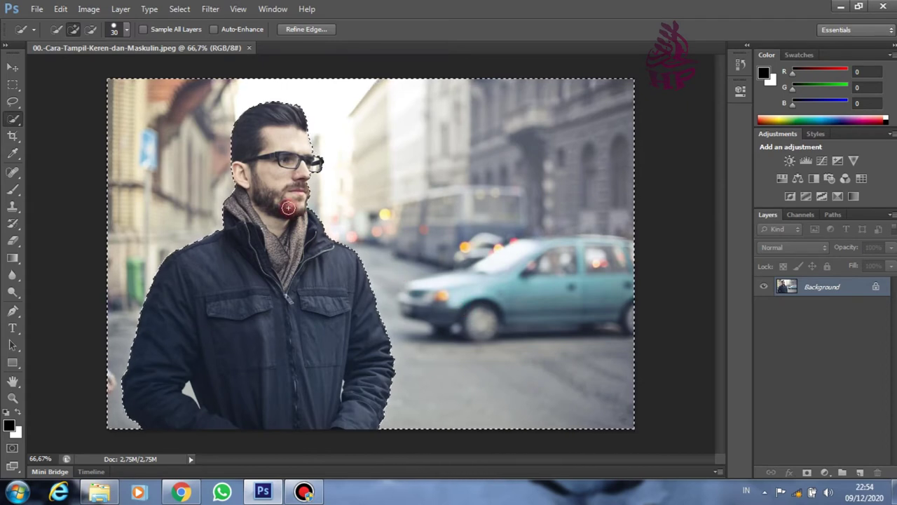
scroll(287, 208, up, 3)
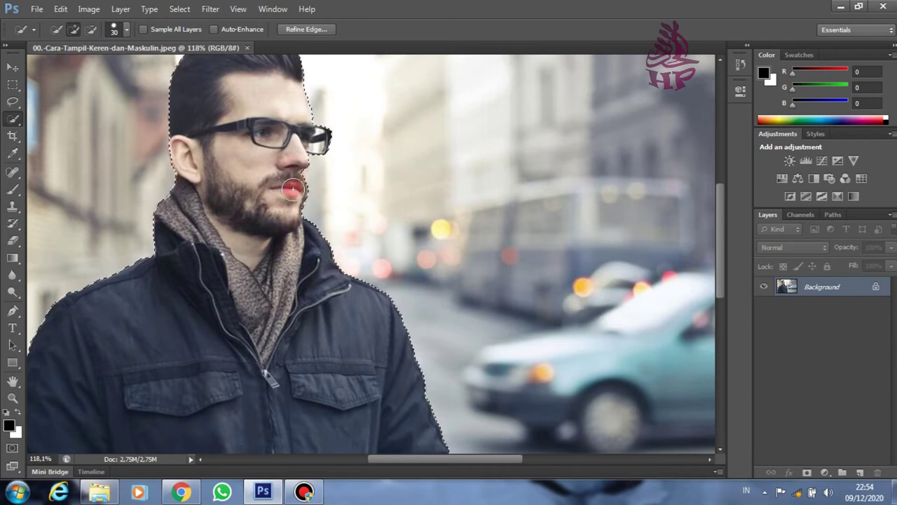
key(alt)
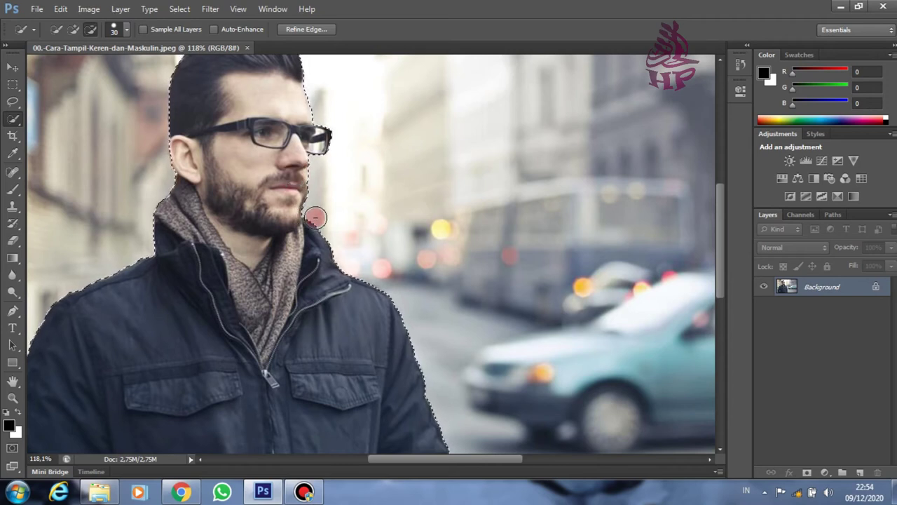
Step: Add the light gap beside the arm to the background selection and check the jacket outline
scroll(409, 240, down, 1)
scroll(410, 244, down, 2)
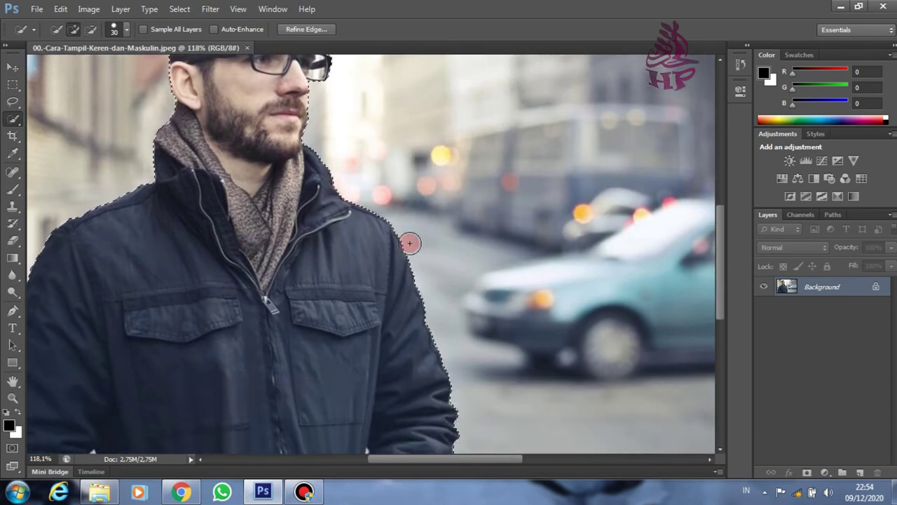
scroll(410, 243, down, 1)
scroll(409, 243, down, 1)
scroll(409, 242, down, 1)
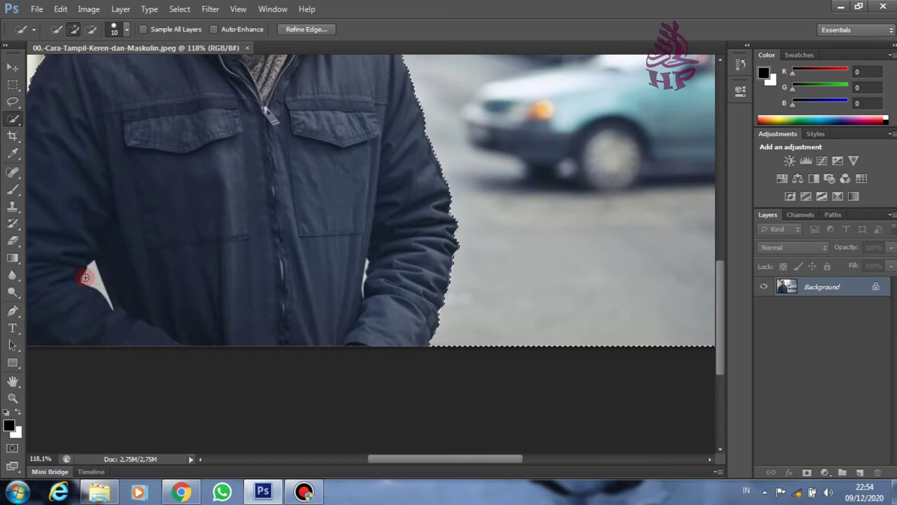
drag(91, 275, 99, 275)
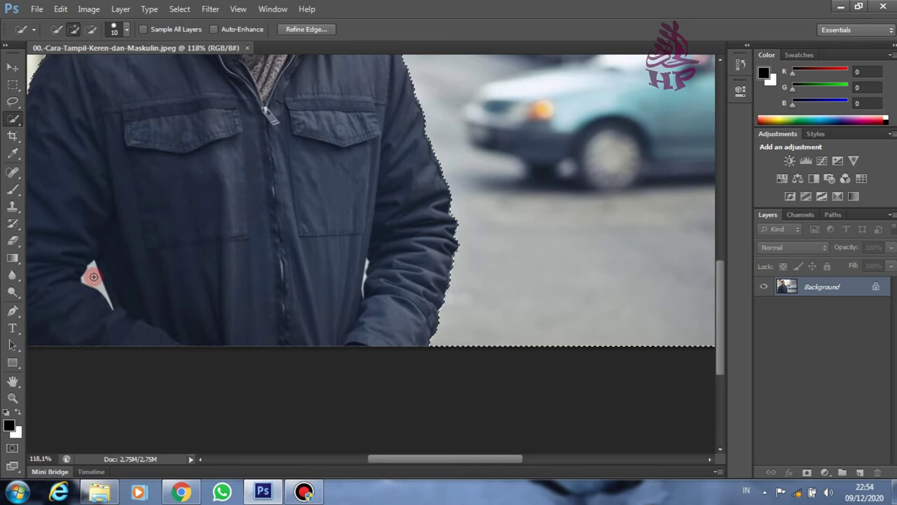
drag(92, 271, 97, 279)
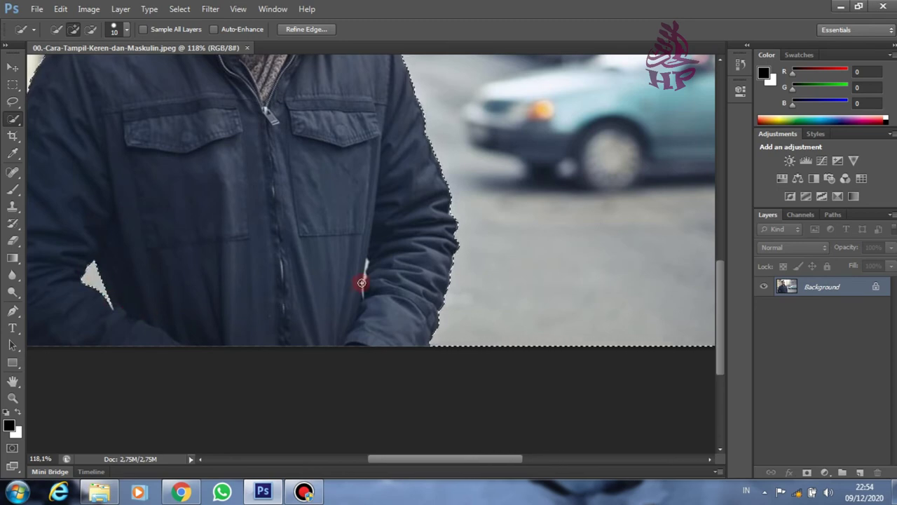
scroll(362, 278, up, 1)
scroll(363, 276, up, 1)
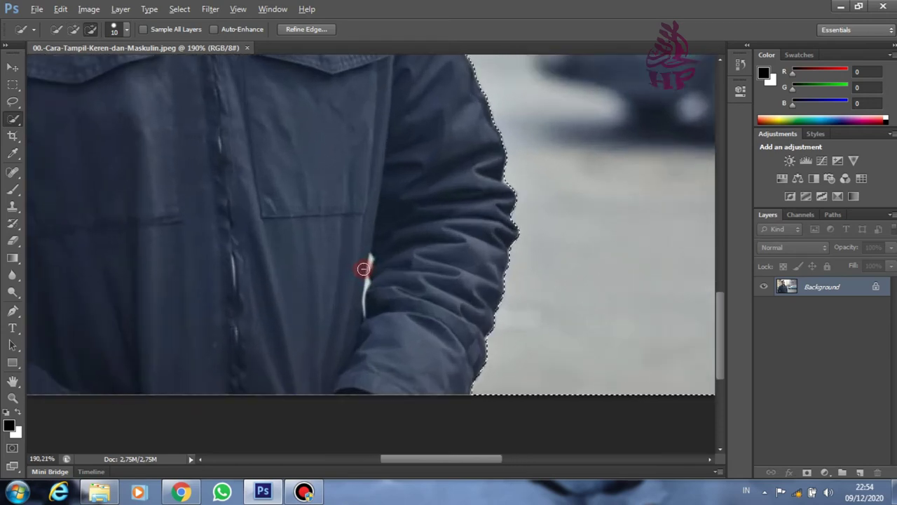
scroll(365, 272, up, 1)
scroll(364, 272, up, 1)
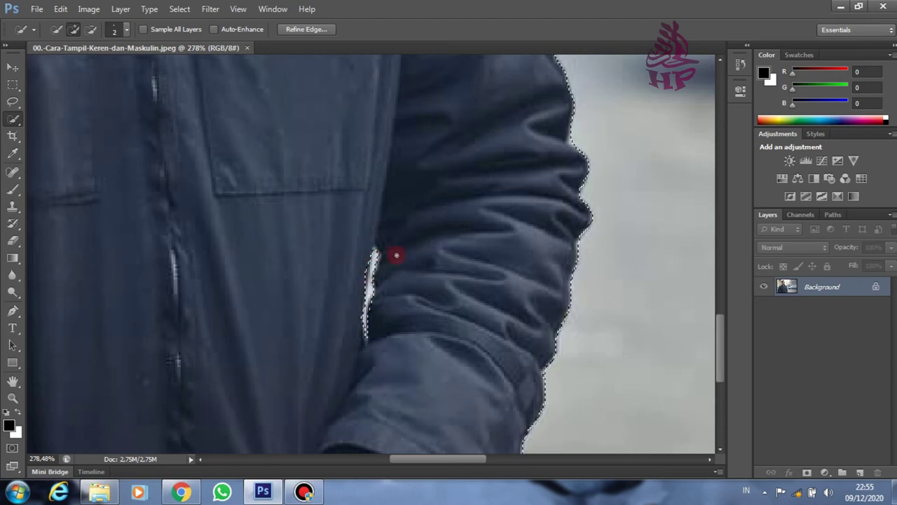
scroll(431, 262, down, 2)
scroll(431, 261, down, 1)
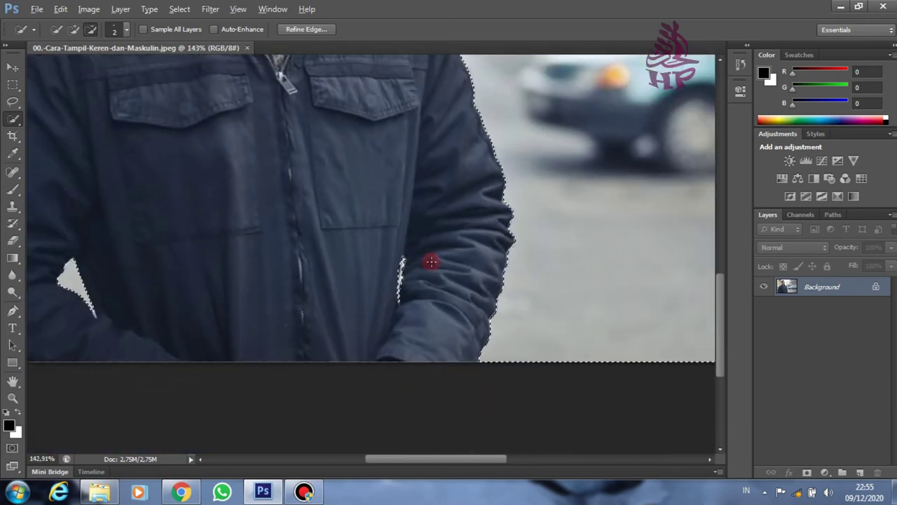
scroll(431, 261, down, 1)
scroll(429, 261, down, 1)
scroll(430, 261, down, 1)
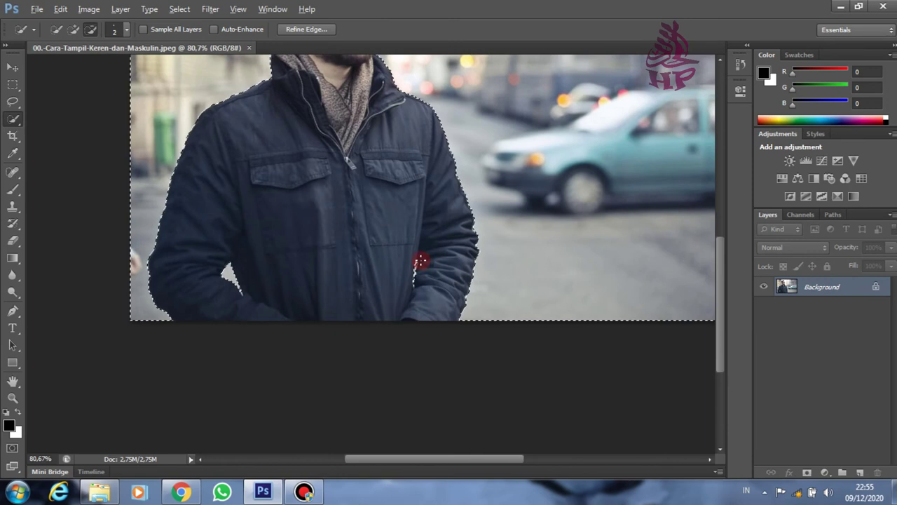
scroll(421, 260, down, 1)
scroll(418, 260, up, 1)
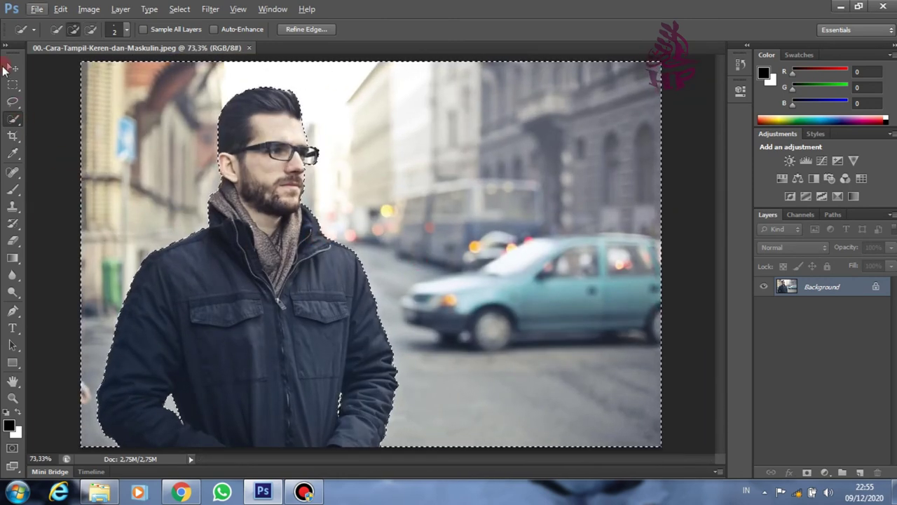
Step: Invert the selection onto the man and copy him to a new Layer 1 with Ctrl+J
click(11, 67)
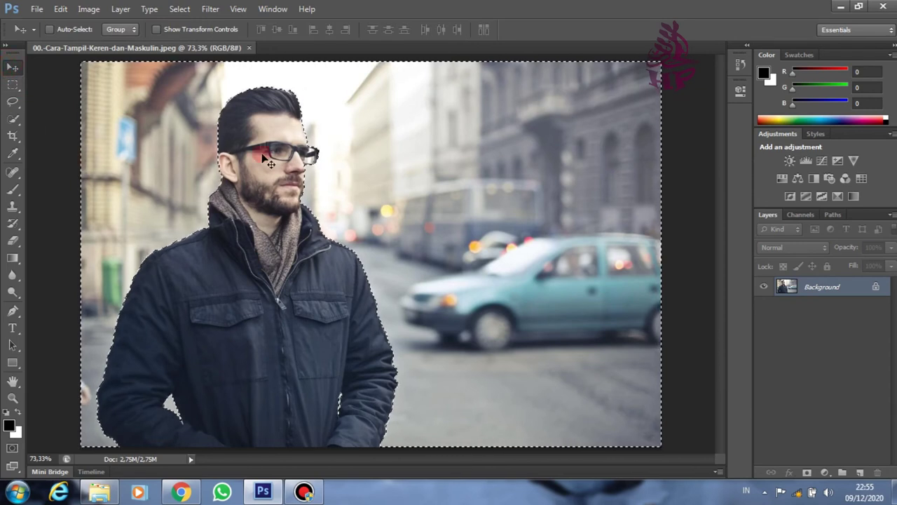
click(178, 9)
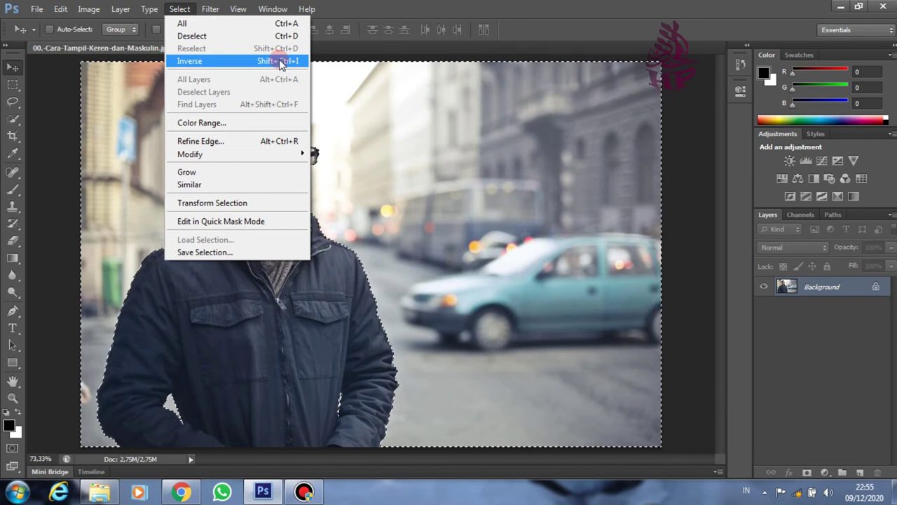
click(281, 62)
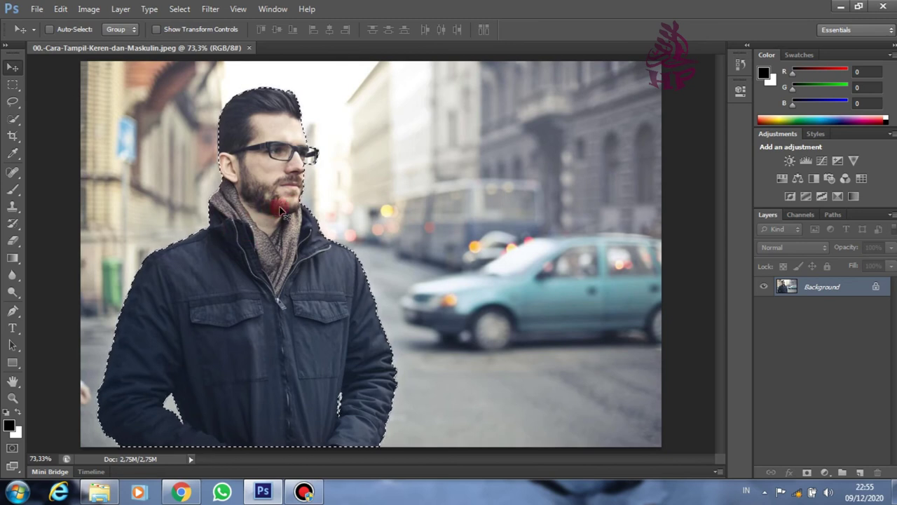
key(ctrl+j)
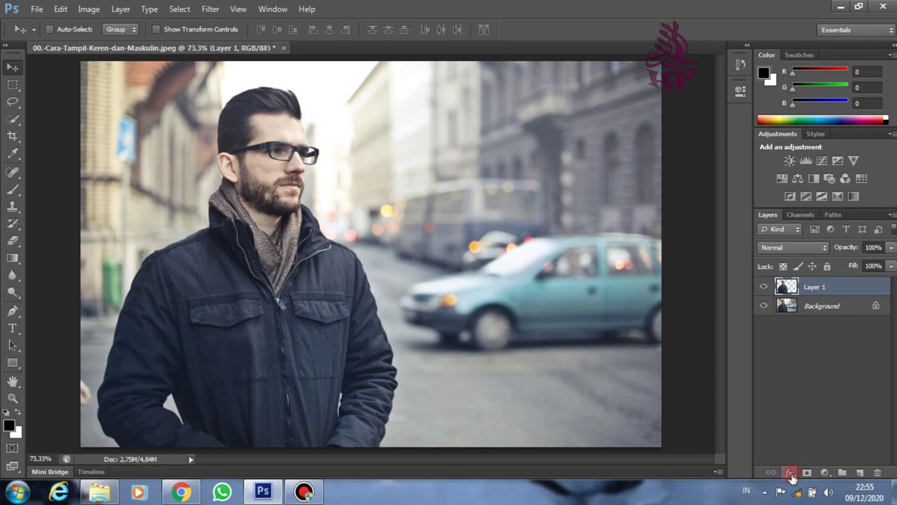
Step: Give Layer 1 a 6 px outside Stroke in yellow f1fa06
click(790, 473)
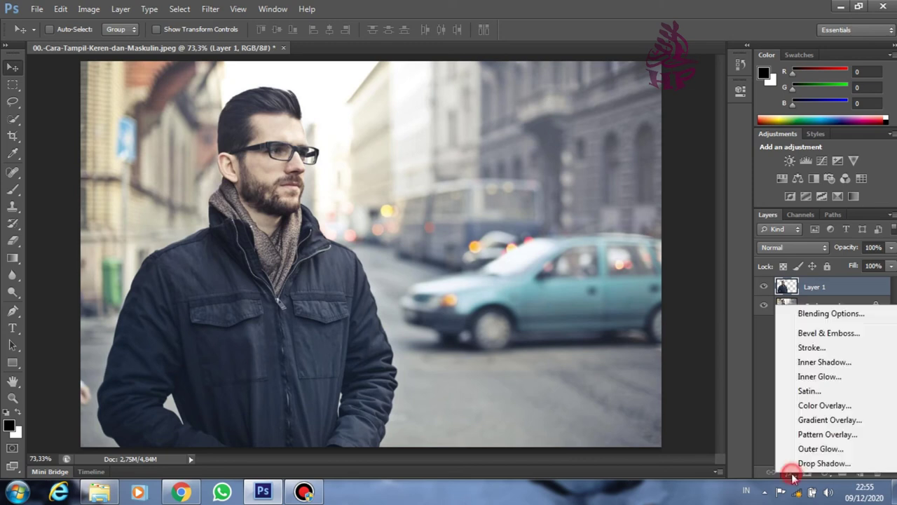
click(811, 348)
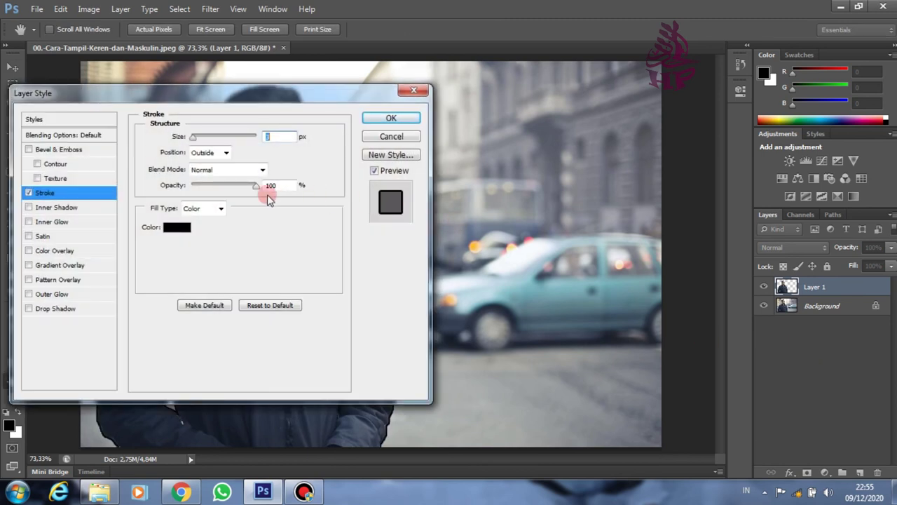
click(180, 228)
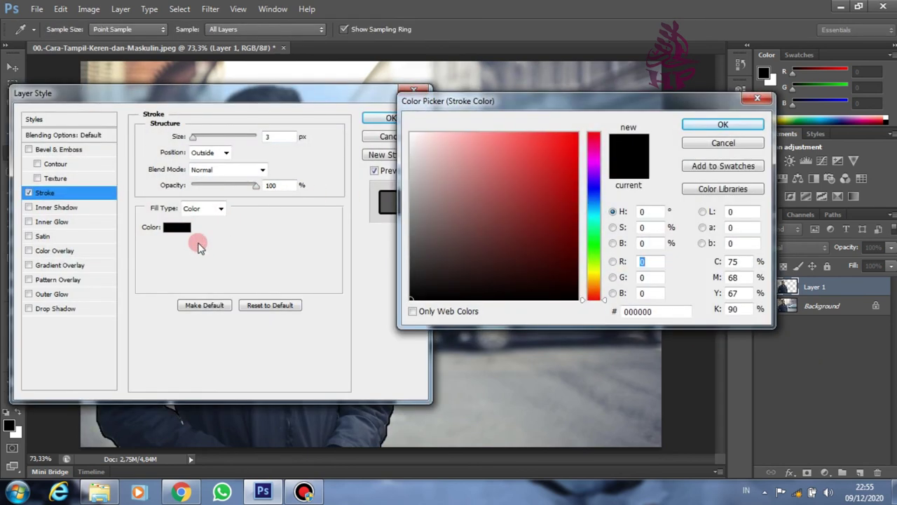
click(593, 271)
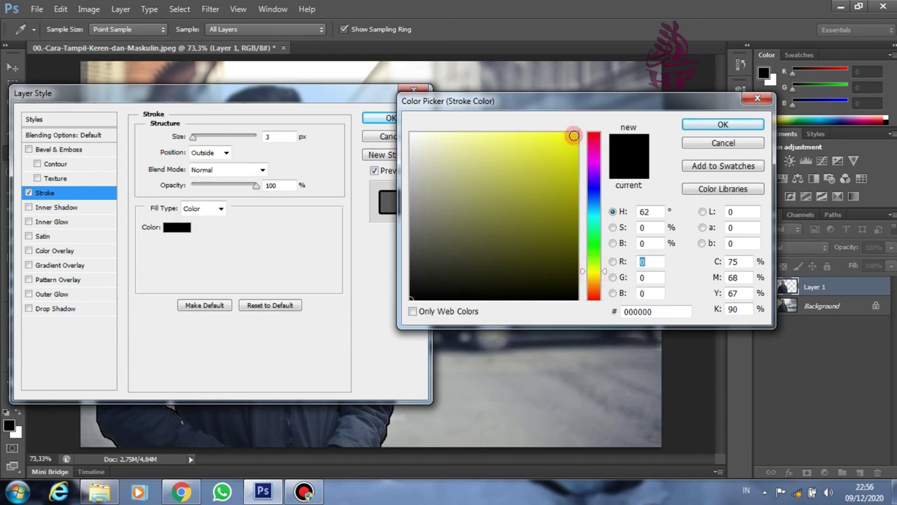
click(574, 136)
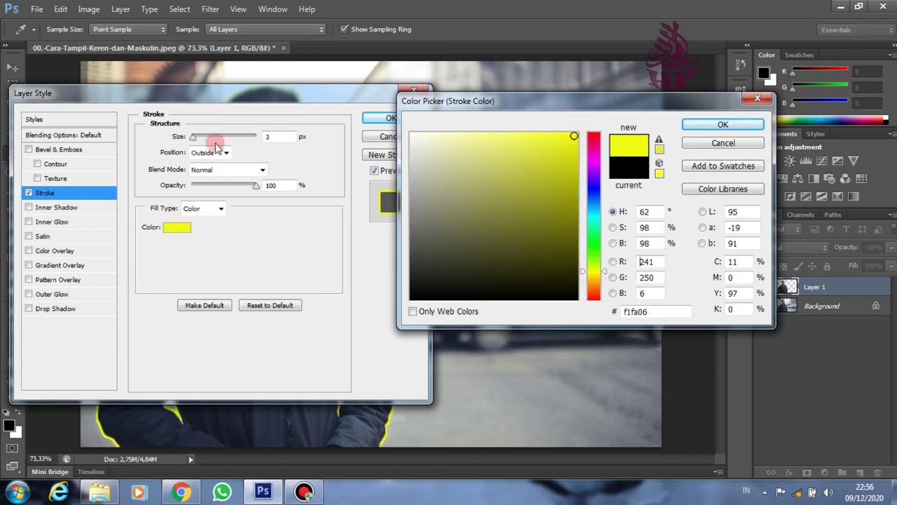
click(195, 140)
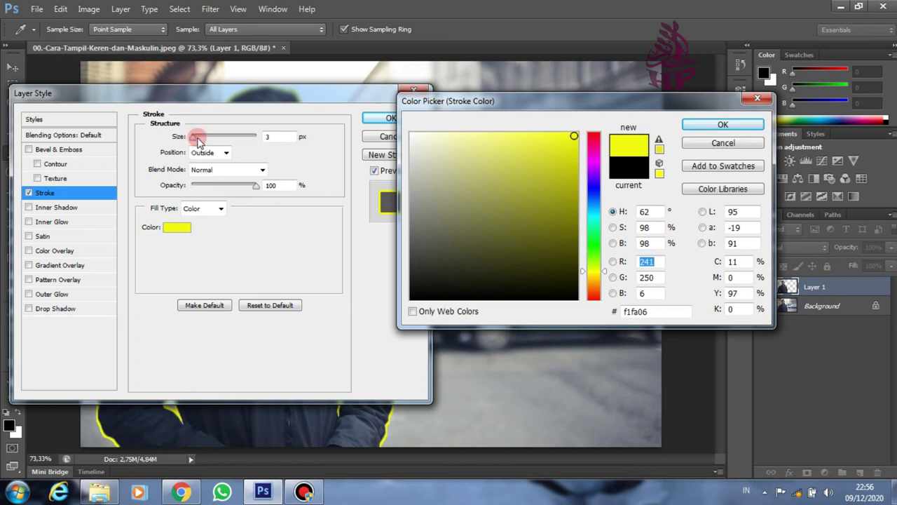
click(722, 124)
click(174, 146)
double_click(279, 137)
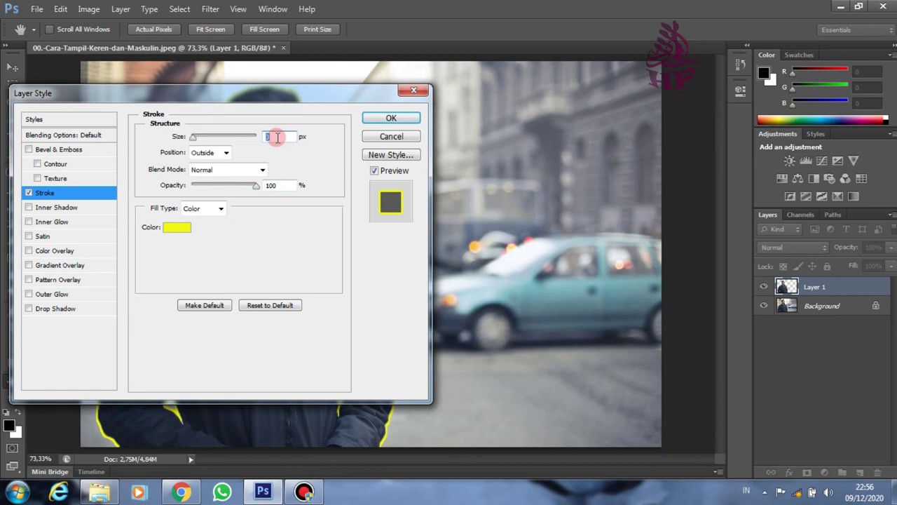
text(6)
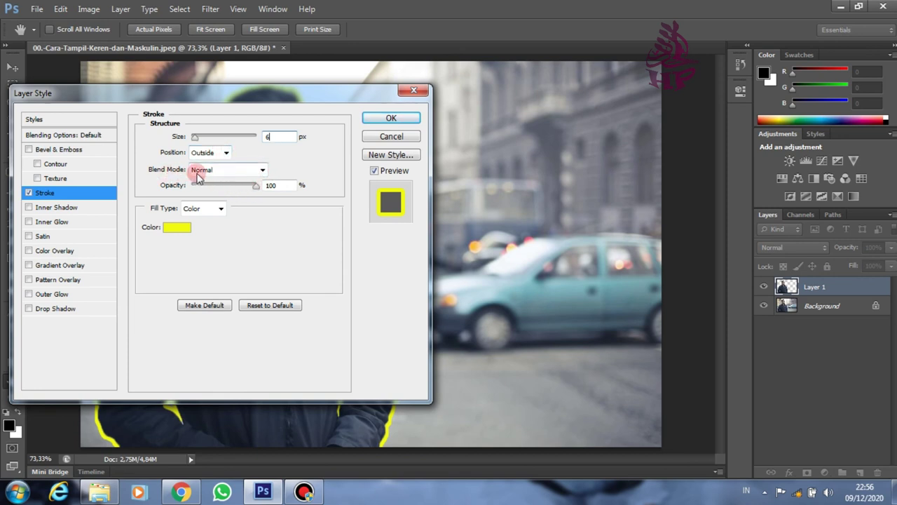
click(394, 117)
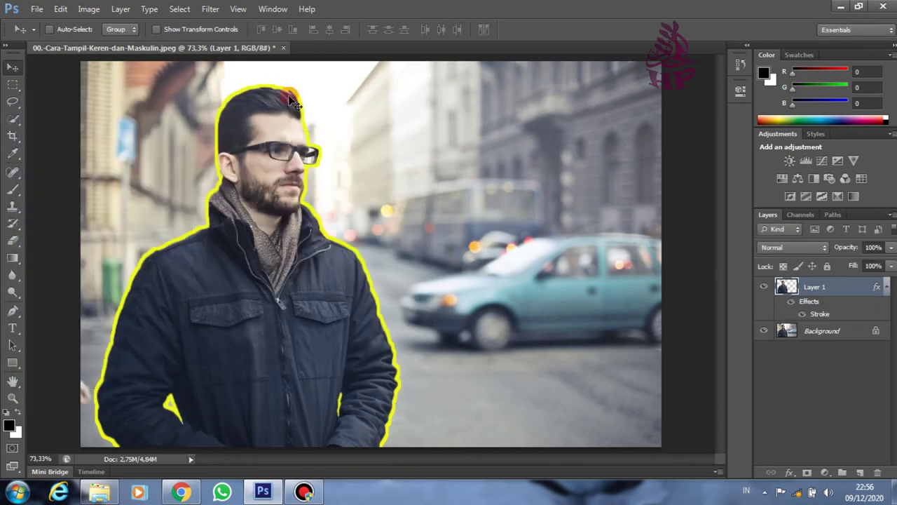